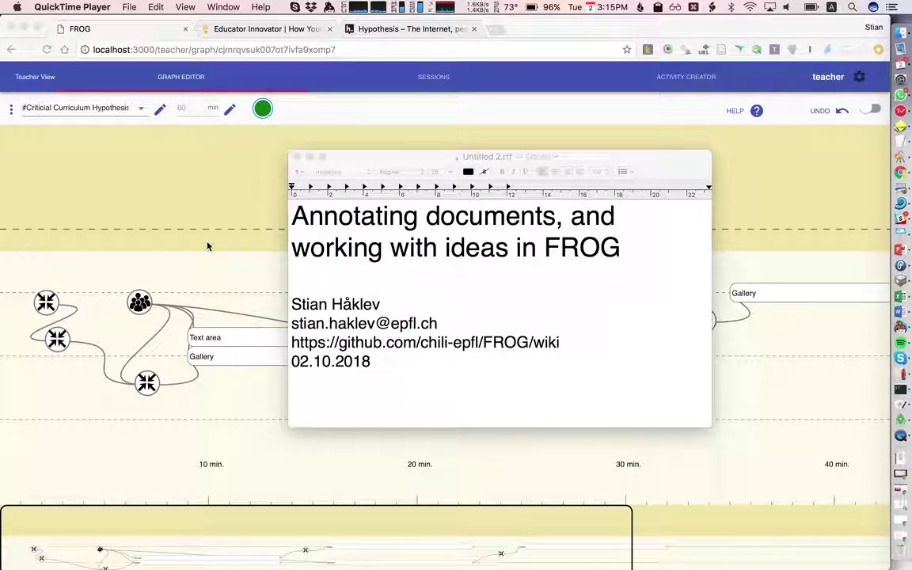
Switch to Chrome, view the Hypothesis home page and open the Educator Innovator article on young activists
{"action": "left_click", "coordinate": [216, 246]}
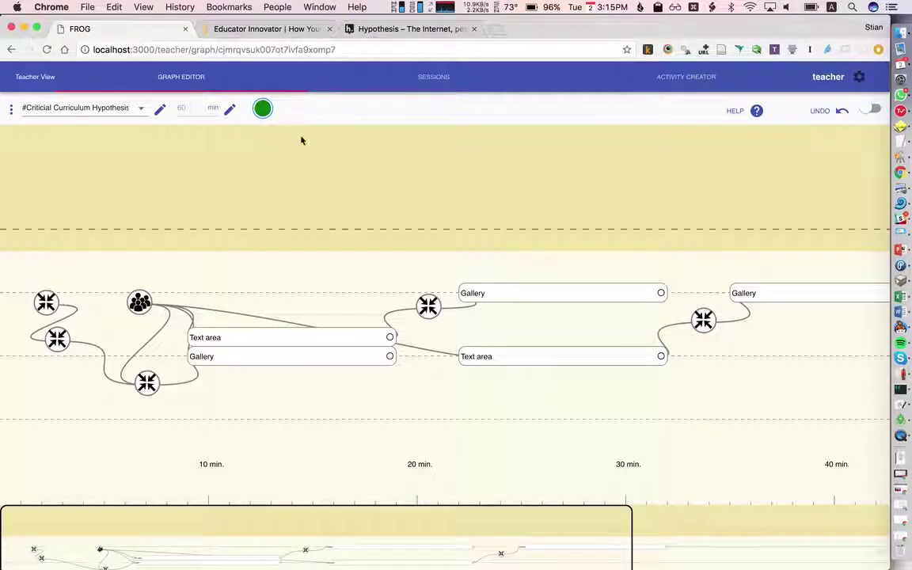
{"action": "left_click", "coordinate": [409, 30]}
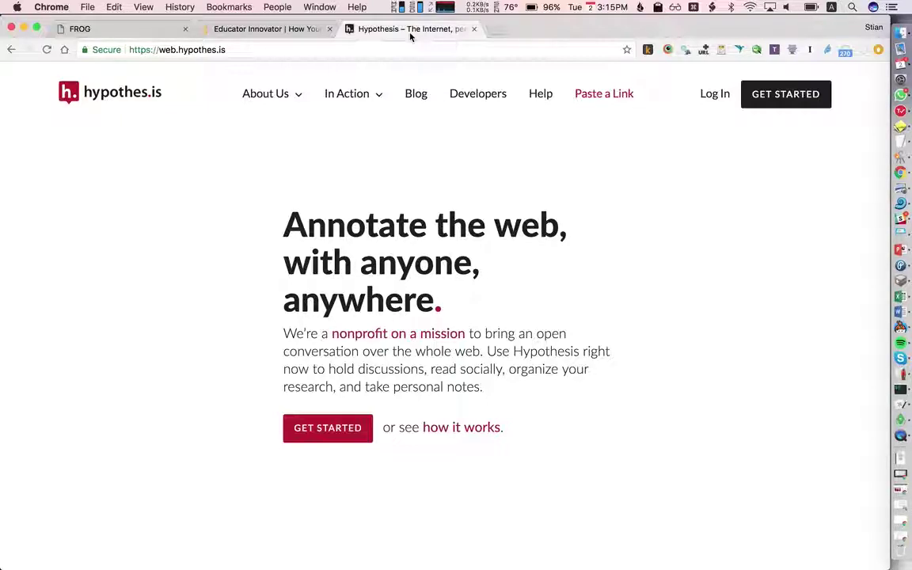
{"action": "left_click", "coordinate": [304, 30]}
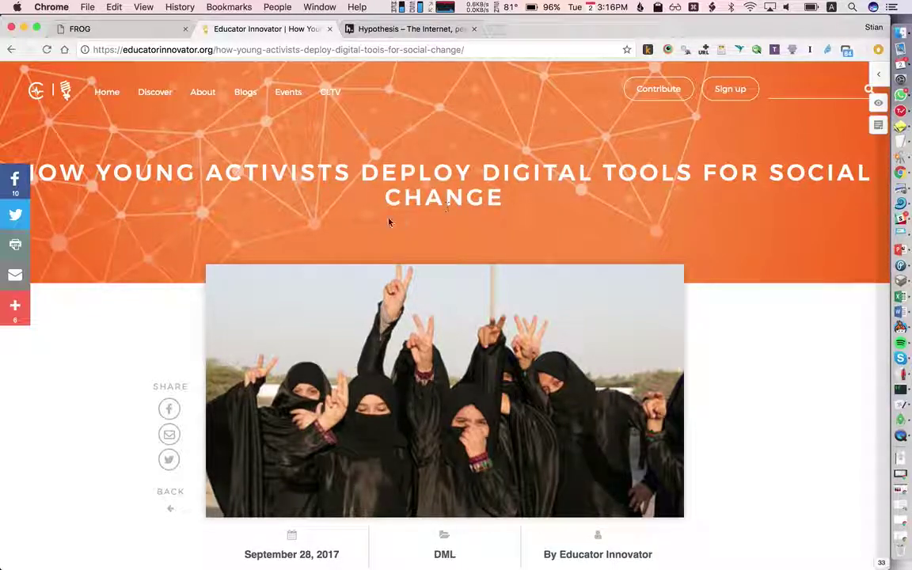
Examine the public Hypothesis annotations and replies attached to the highlighted passages around the article's "Dear America" video
{"action": "scroll", "coordinate": [373, 212], "scroll_direction": "down", "scroll_amount": 10}
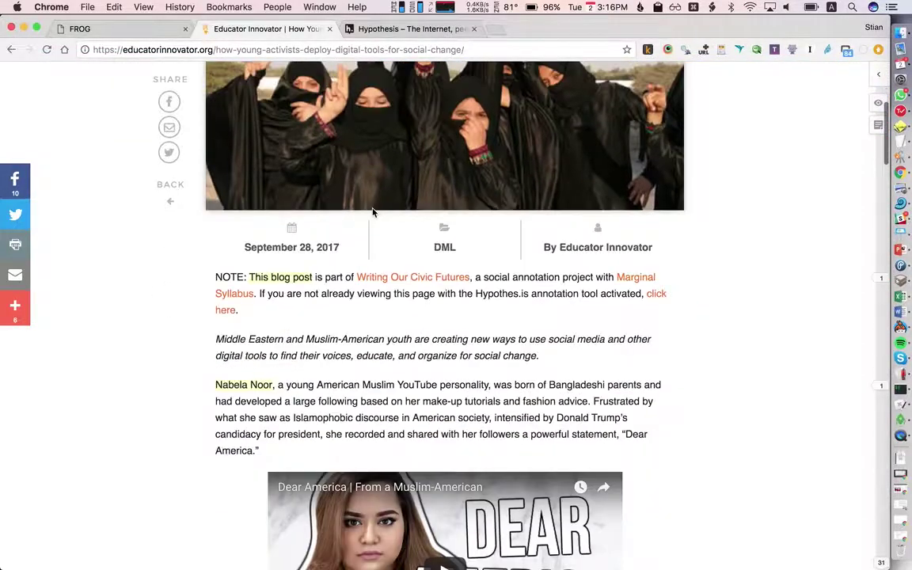
{"action": "scroll", "coordinate": [317, 254], "scroll_direction": "down", "scroll_amount": 2}
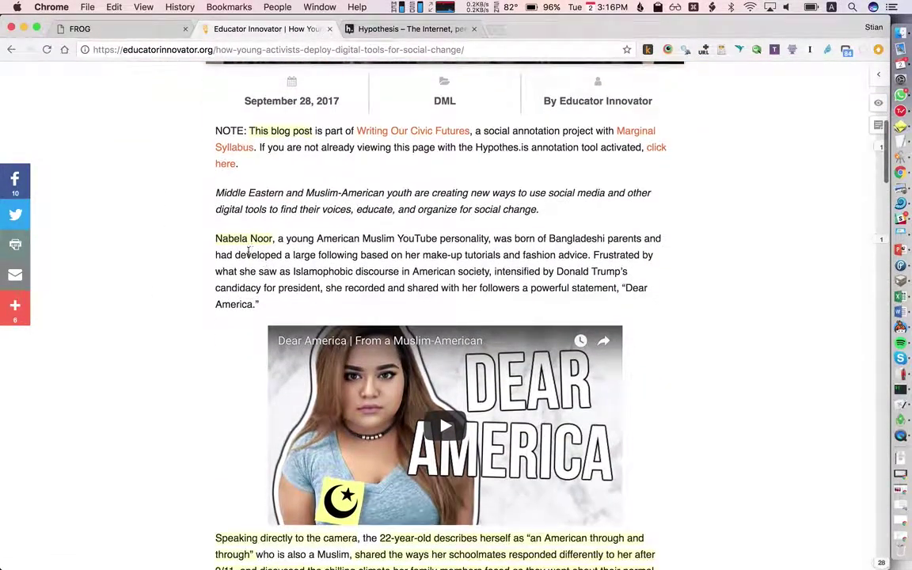
{"action": "left_click", "coordinate": [238, 245]}
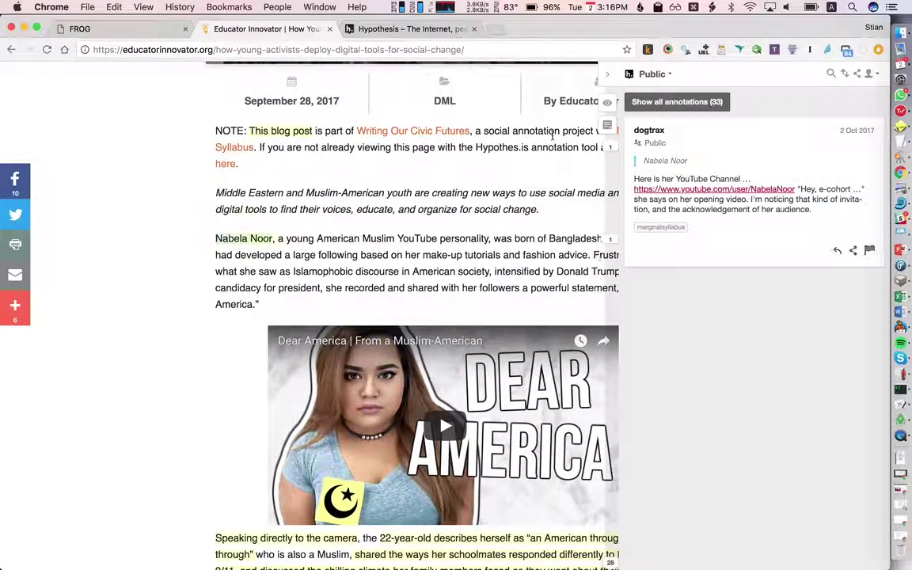
{"action": "scroll", "coordinate": [475, 317], "scroll_direction": "down", "scroll_amount": 5}
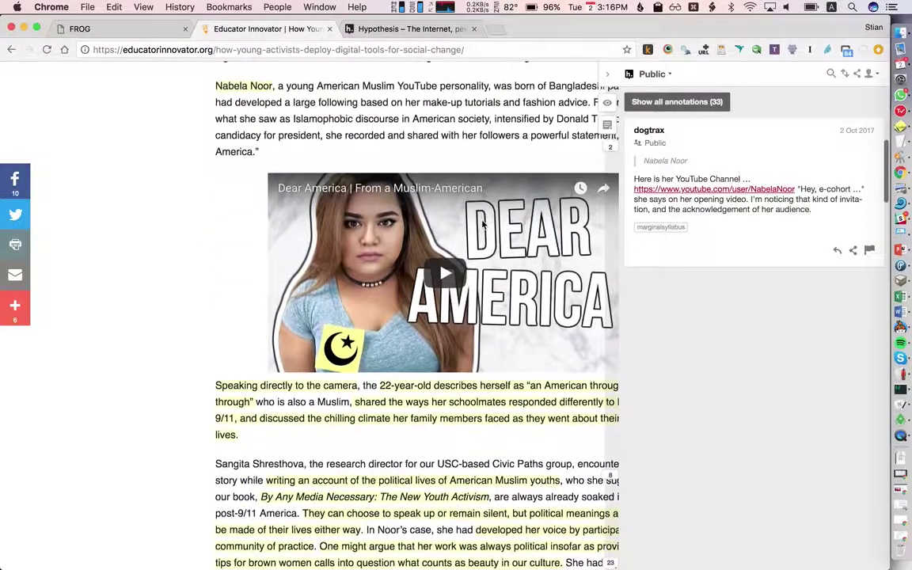
{"action": "left_click", "coordinate": [489, 341]}
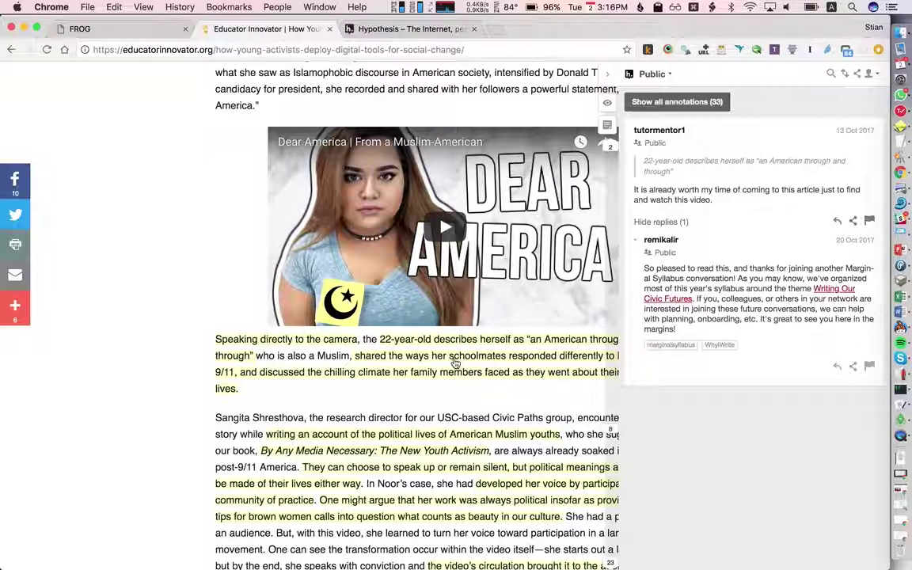
{"action": "left_click", "coordinate": [475, 373]}
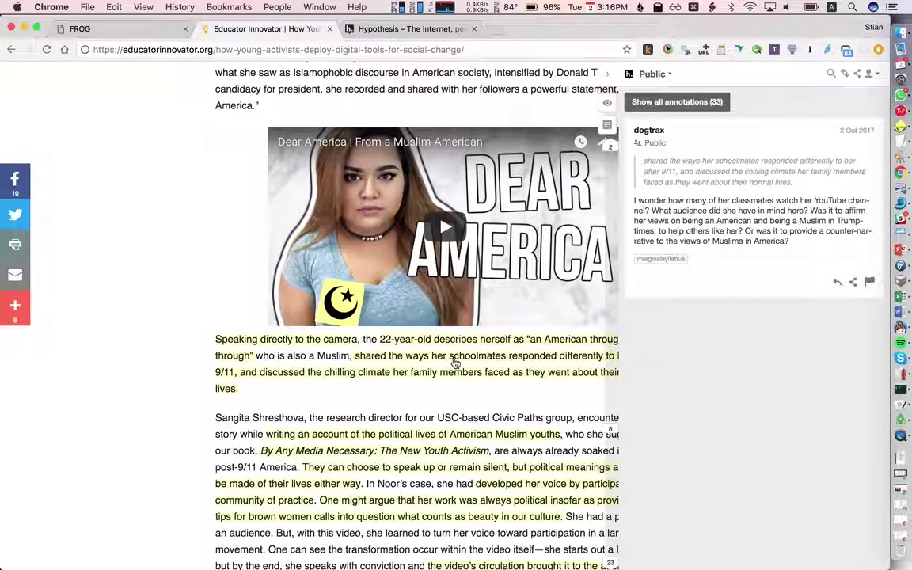
{"action": "left_click", "coordinate": [476, 435]}
{"action": "left_click", "coordinate": [454, 451]}
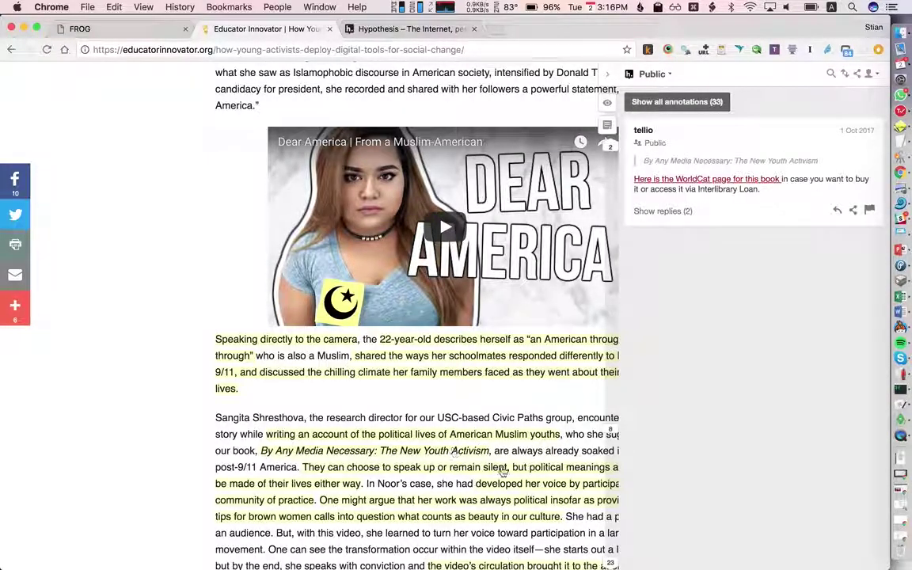
{"action": "left_click", "coordinate": [522, 468]}
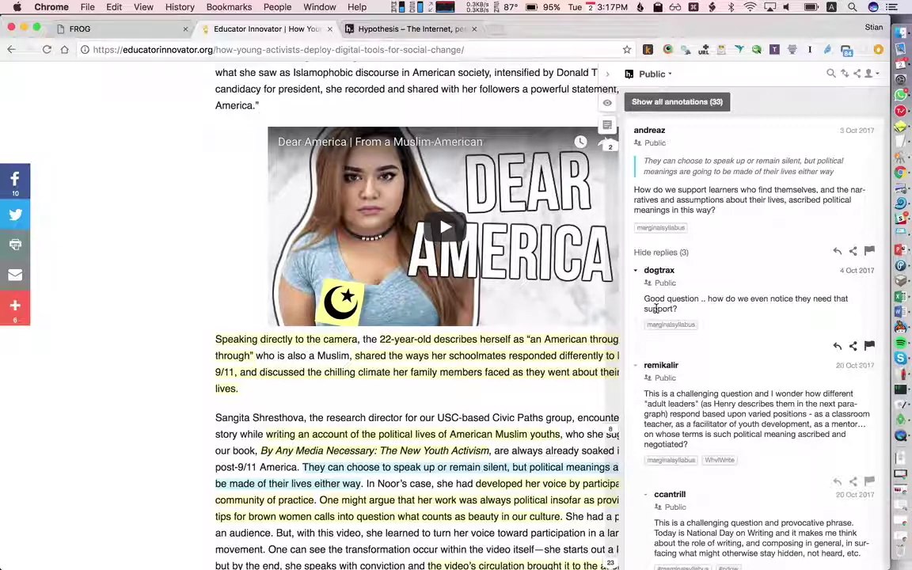
Return to the FROG graph and preview the ideas fetched by the Get ideas from Hypothesis operator
{"action": "left_click", "coordinate": [87, 29]}
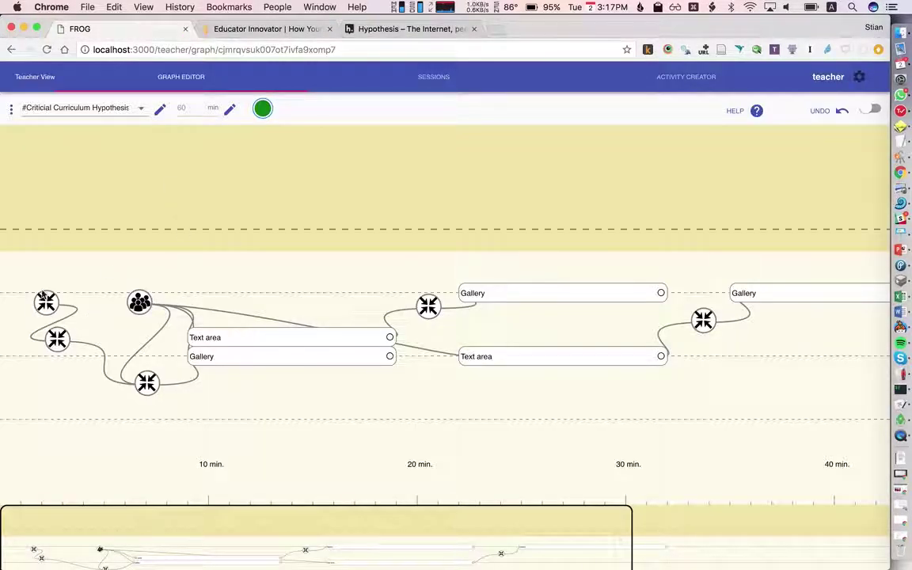
{"action": "left_click", "coordinate": [45, 301]}
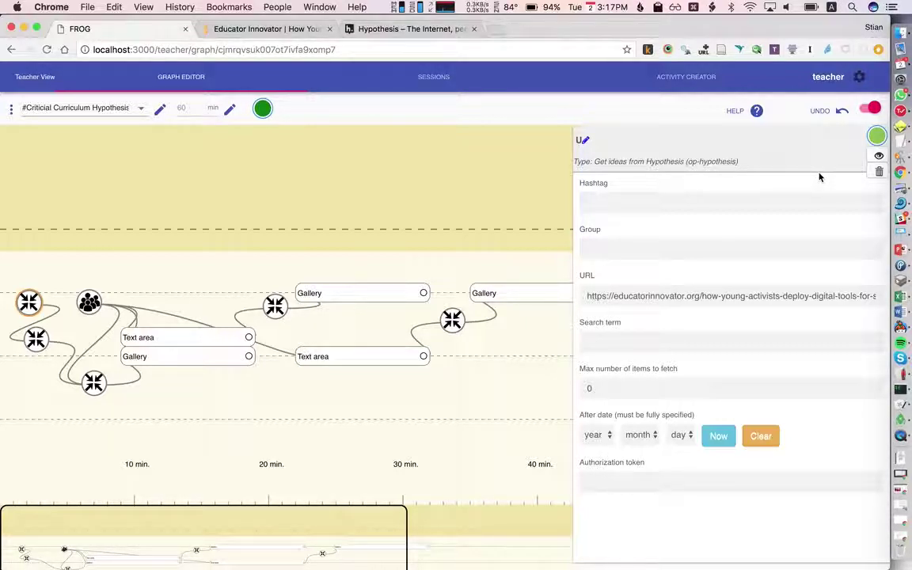
{"action": "left_click", "coordinate": [878, 157]}
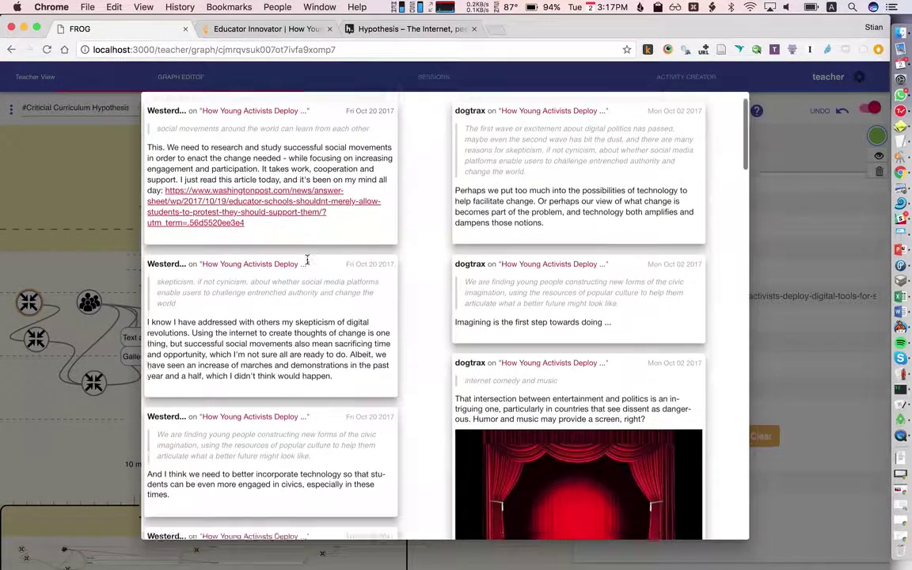
Look through the imported annotations in the preview and close it
{"action": "scroll", "coordinate": [307, 261], "scroll_direction": "down", "scroll_amount": 10}
{"action": "scroll", "coordinate": [455, 208], "scroll_direction": "down", "scroll_amount": 10}
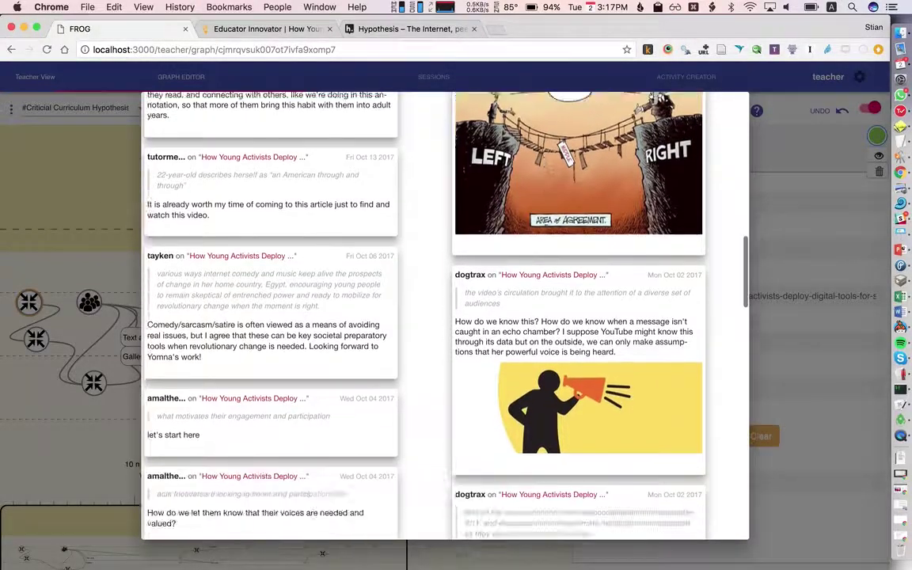
{"action": "scroll", "coordinate": [545, 233], "scroll_direction": "down", "scroll_amount": 10}
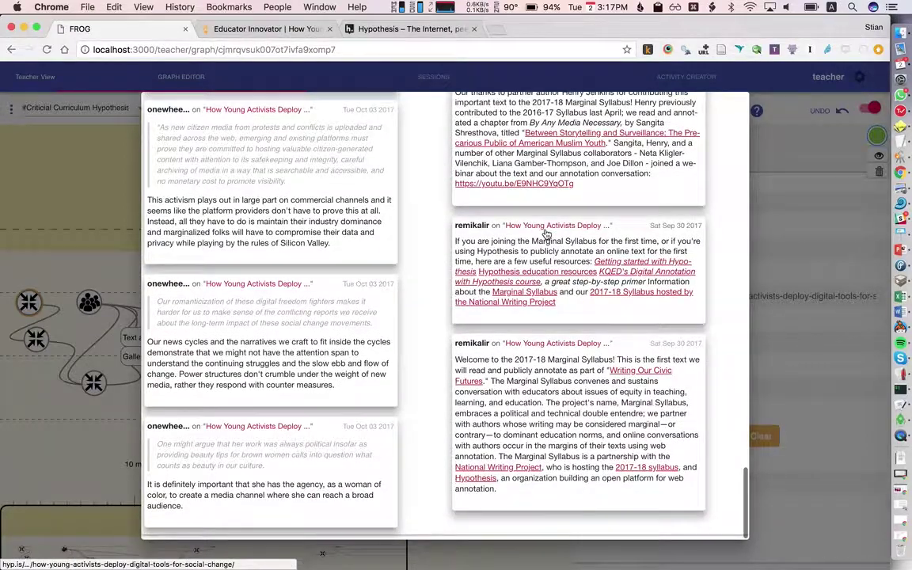
{"action": "scroll", "coordinate": [582, 379], "scroll_direction": "up", "scroll_amount": 1}
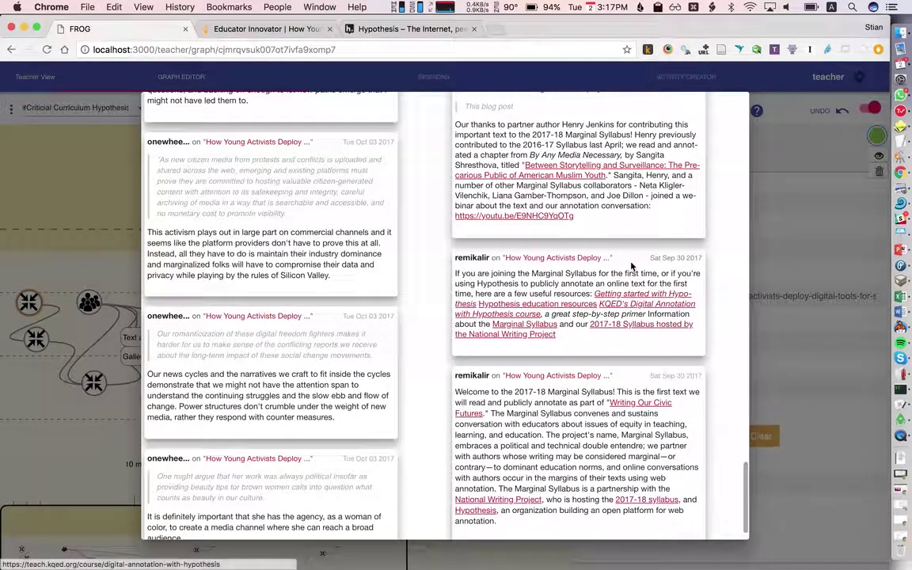
{"action": "scroll", "coordinate": [576, 267], "scroll_direction": "up", "scroll_amount": 8}
{"action": "scroll", "coordinate": [631, 267], "scroll_direction": "up", "scroll_amount": 2}
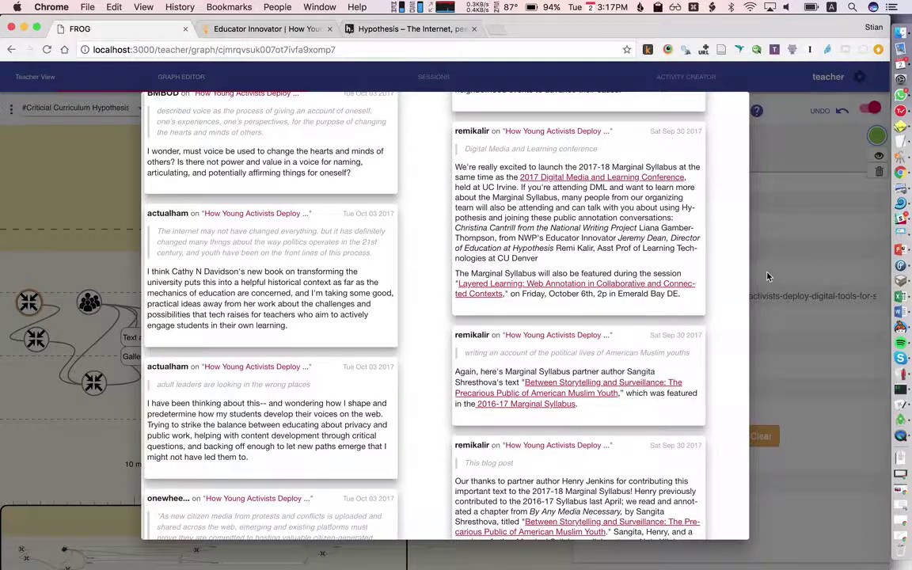
{"action": "key", "text": "Escape"}
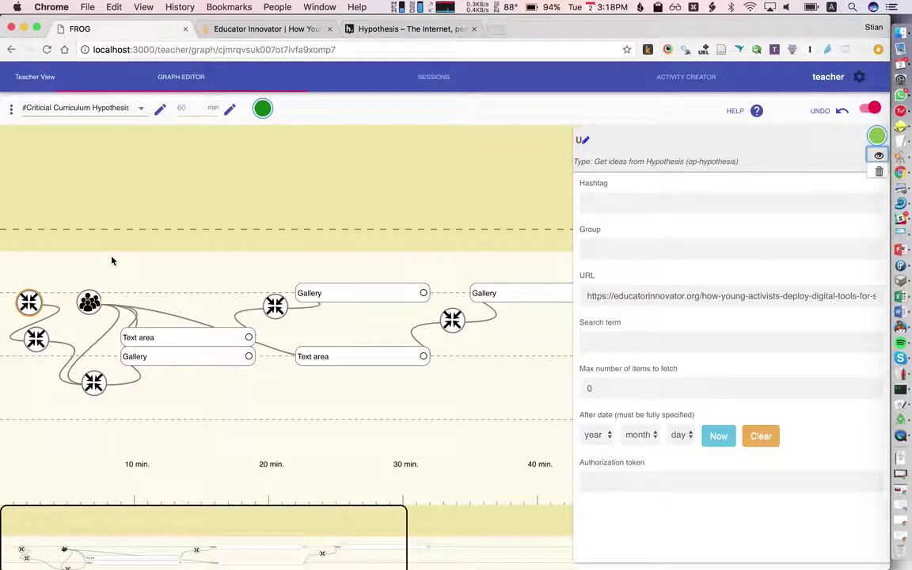
Review the settings of the group assignment, Hypothesis and external mapping operators and of the first Text area activity, and clear the selection
{"action": "left_click", "coordinate": [84, 306]}
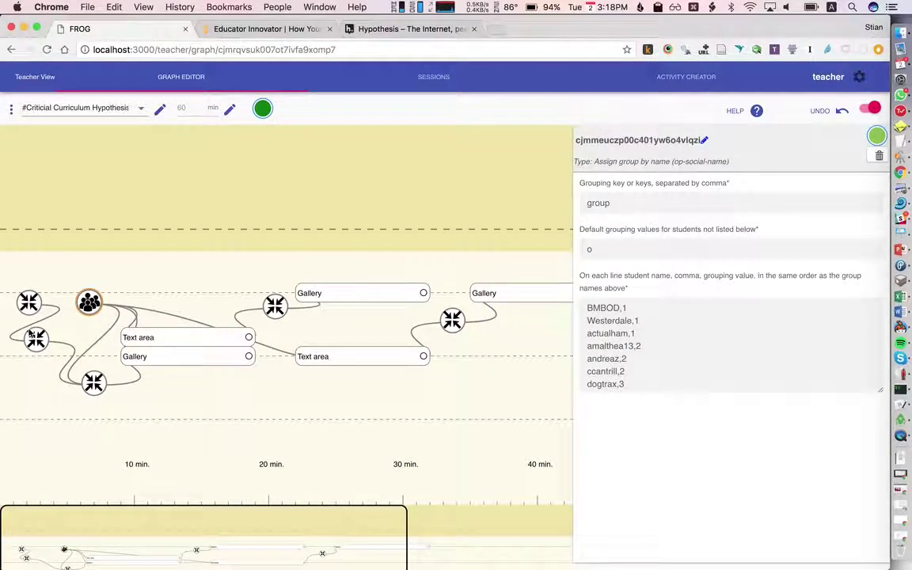
{"action": "left_click", "coordinate": [29, 303]}
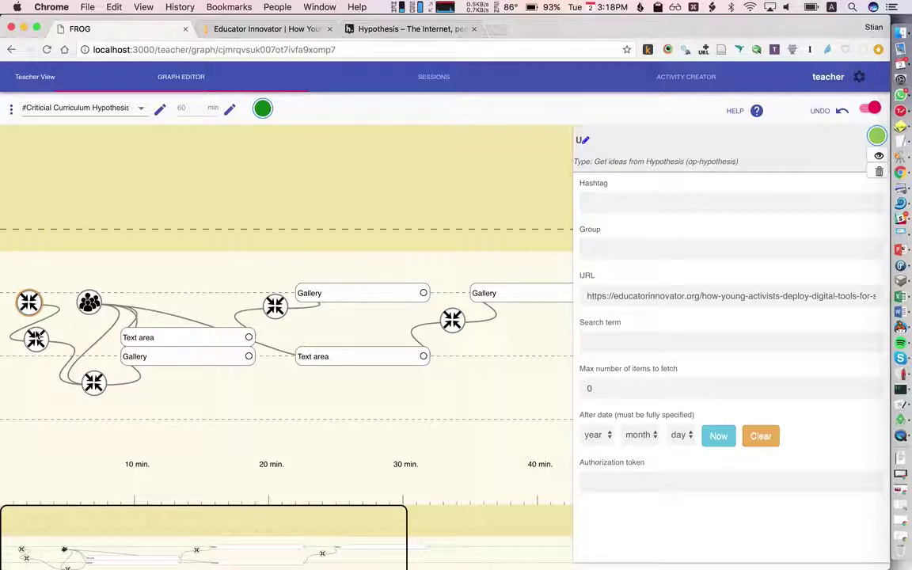
{"action": "left_click", "coordinate": [36, 338]}
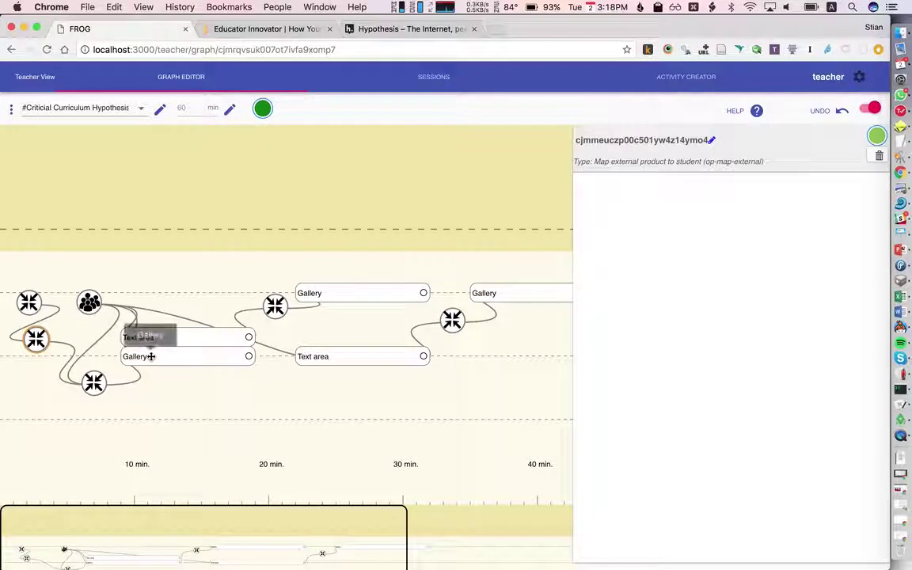
{"action": "left_click_drag", "start_coordinate": [150, 356], "coordinate": [149, 361]}
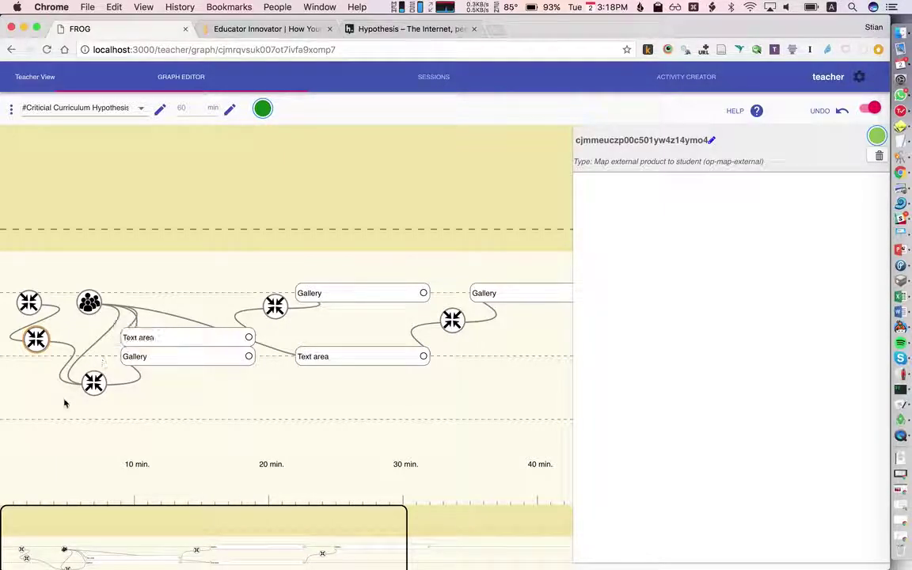
{"action": "left_click", "coordinate": [174, 341]}
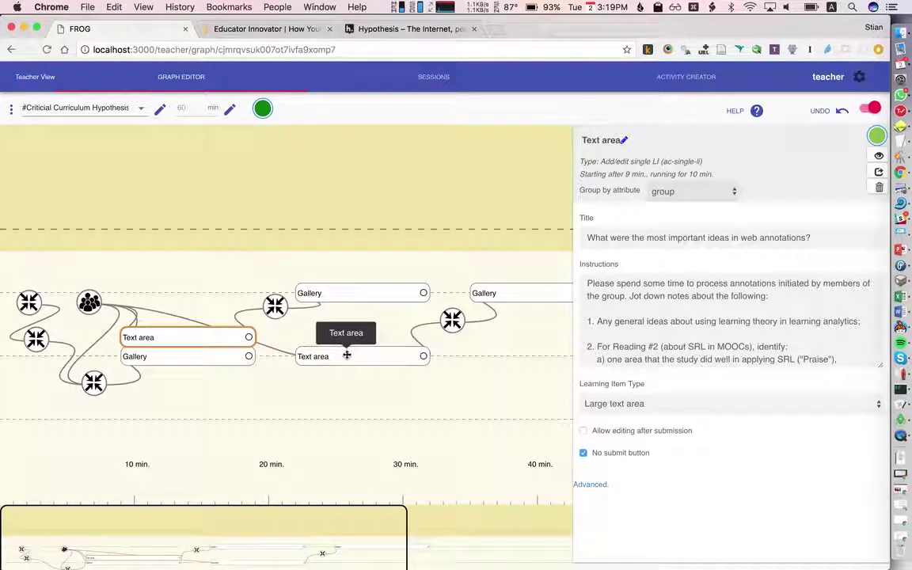
{"action": "left_click", "coordinate": [309, 387]}
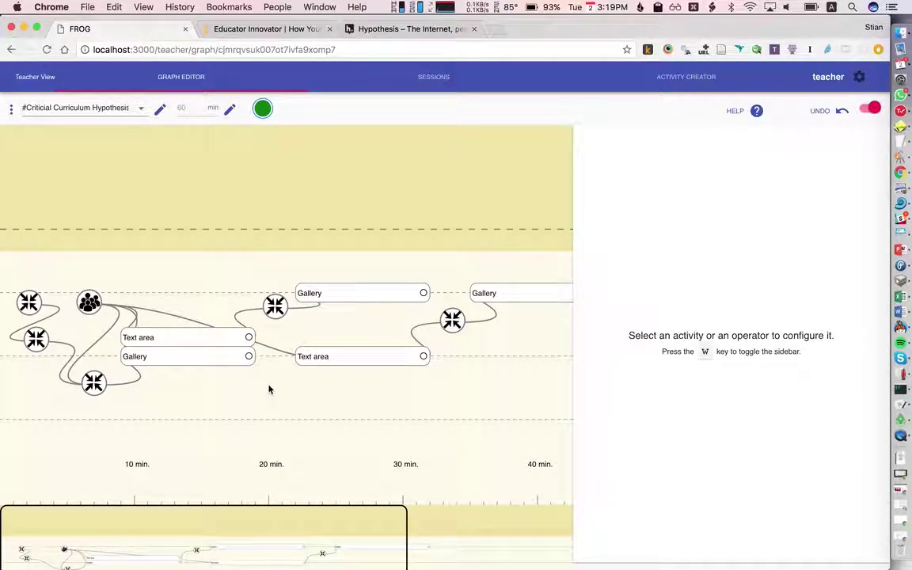
Start the current session of the graph and bring up the two student login windows
{"action": "left_click", "coordinate": [433, 82]}
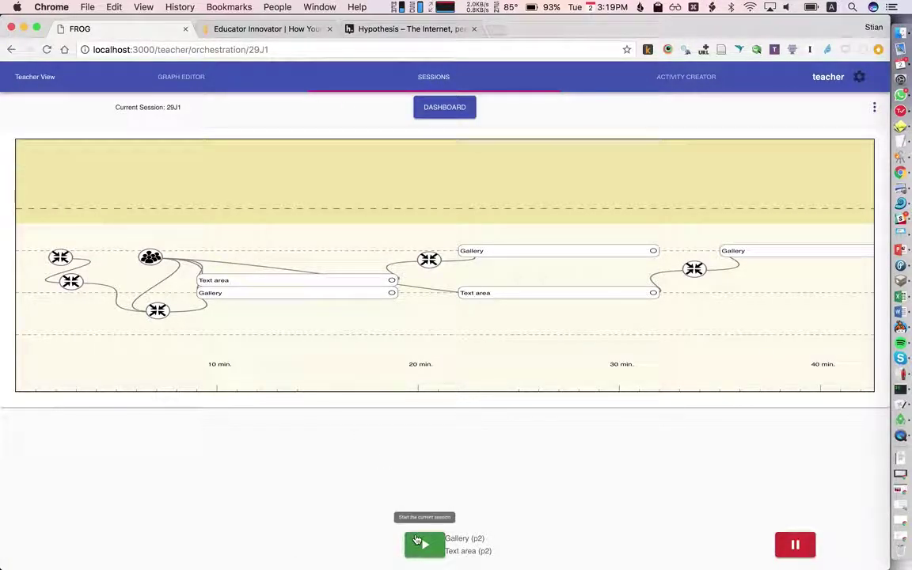
{"action": "left_click", "coordinate": [419, 543]}
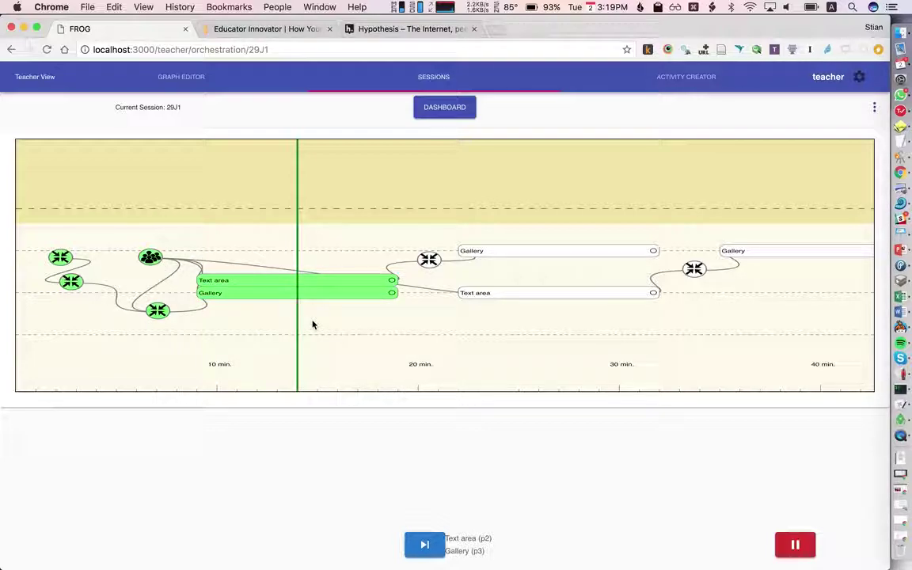
{"action": "key", "text": "ctrl+Right"}
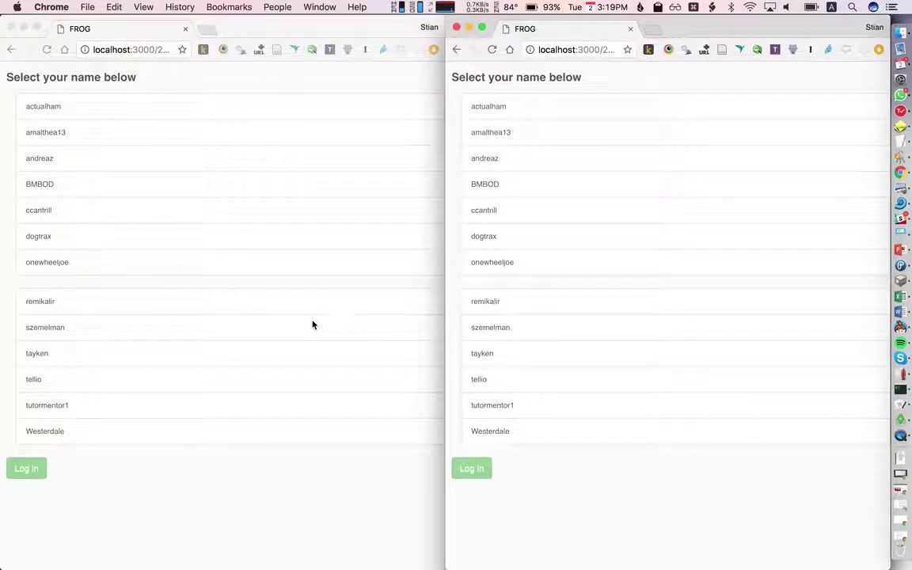
Log in as the last listed student in one window and as the first student of the second name block in the other
{"action": "left_click", "coordinate": [502, 432]}
{"action": "left_click", "coordinate": [474, 468]}
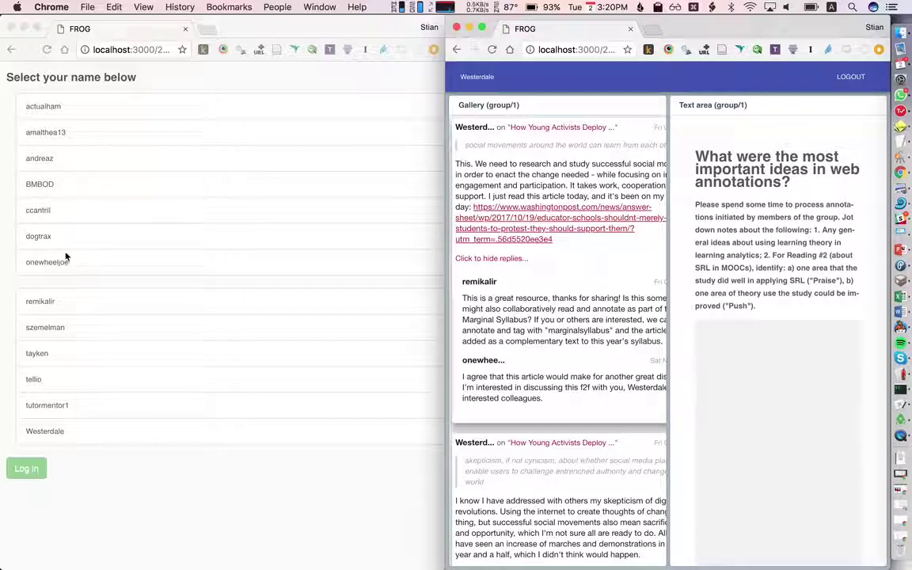
{"action": "left_click", "coordinate": [57, 311]}
{"action": "left_click", "coordinate": [56, 308]}
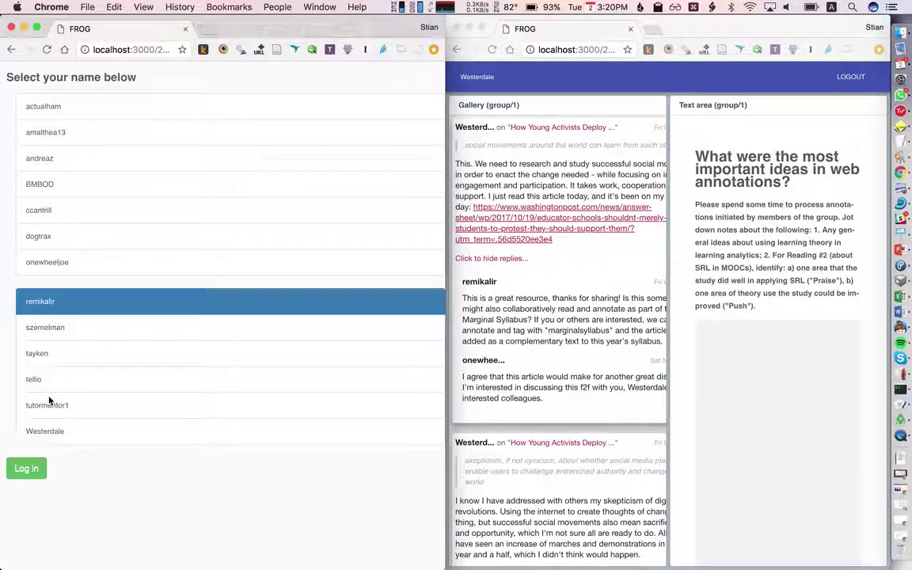
{"action": "left_click", "coordinate": [31, 473]}
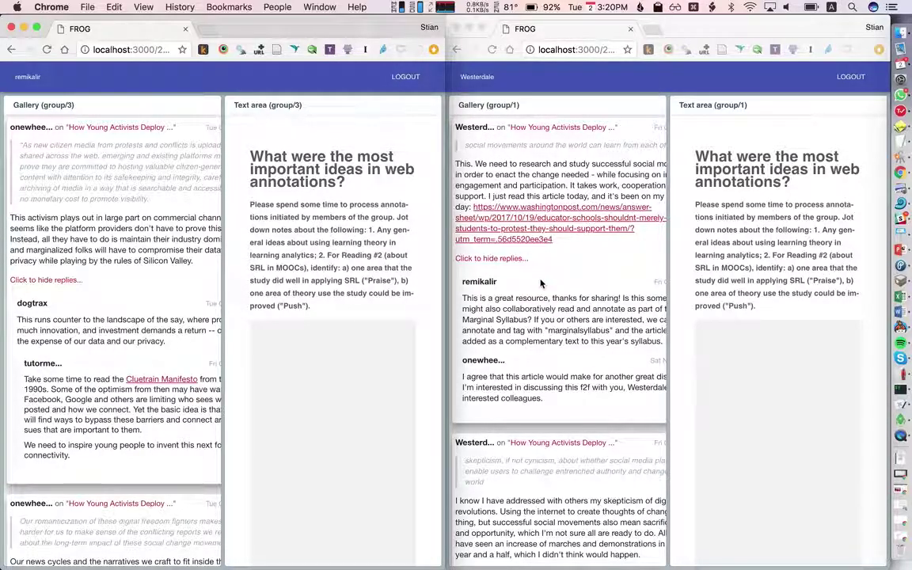
Look through the annotations and replies in the Gallery of group 1
{"action": "scroll", "coordinate": [542, 282], "scroll_direction": "down", "scroll_amount": 1}
{"action": "scroll", "coordinate": [541, 282], "scroll_direction": "down", "scroll_amount": 10}
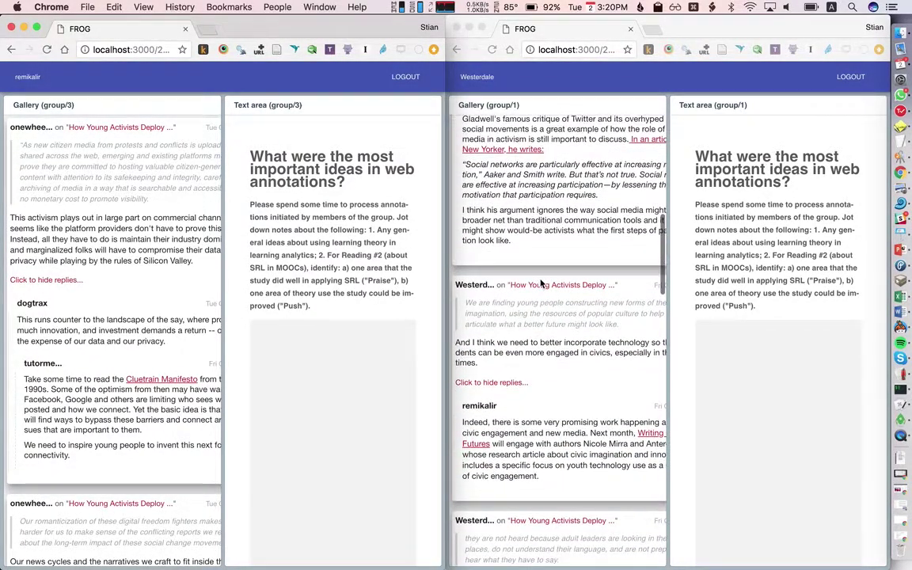
{"action": "scroll", "coordinate": [542, 283], "scroll_direction": "down", "scroll_amount": 3}
Maximize the group 1 student's window and widen the Gallery pane to about two thirds of it
{"action": "left_click", "coordinate": [580, 334]}
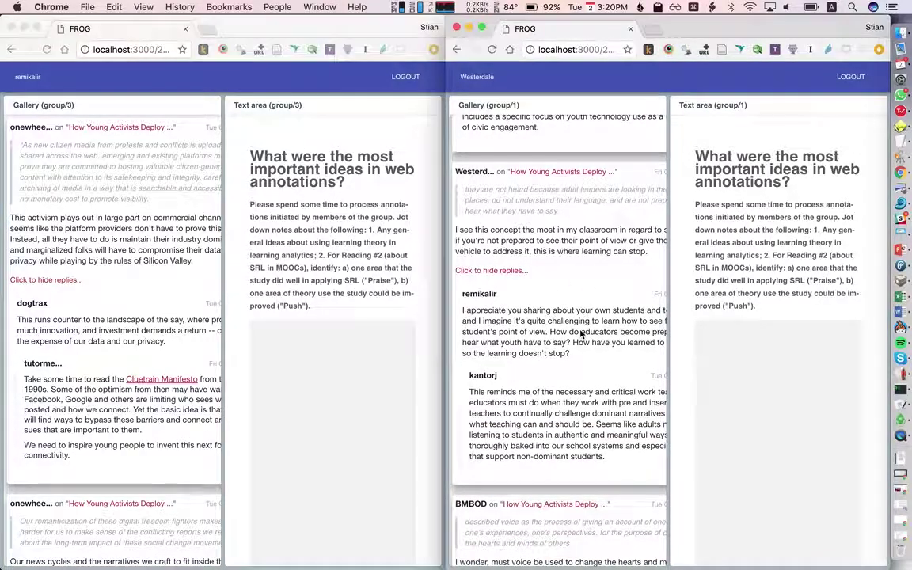
{"action": "key", "text": "super+alt+f"}
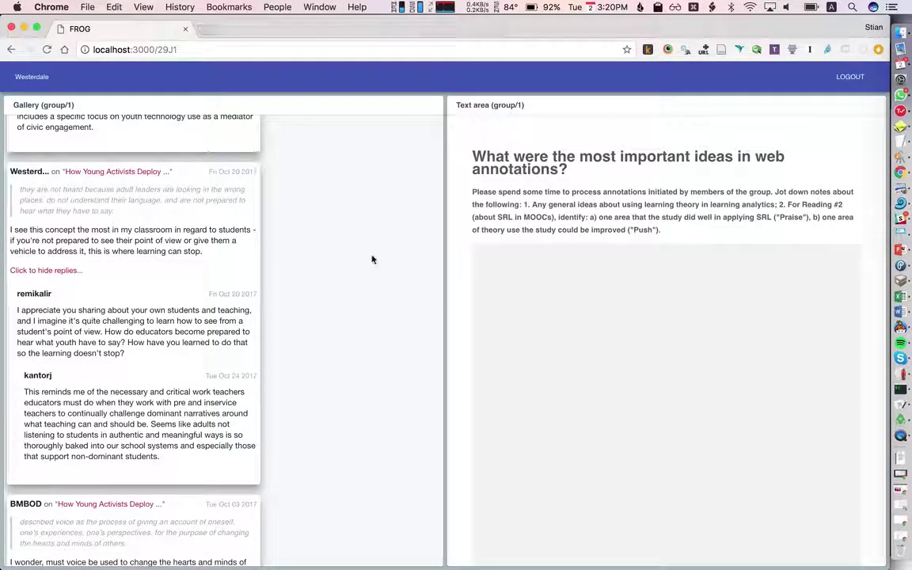
{"action": "left_click_drag", "start_coordinate": [445, 278], "coordinate": [488, 283]}
{"action": "left_click_drag", "start_coordinate": [569, 293], "coordinate": [606, 281]}
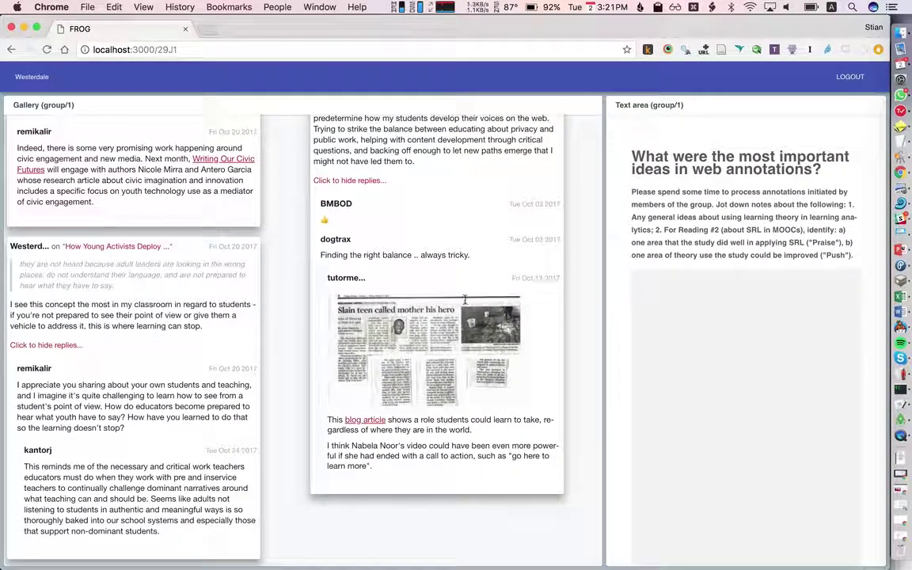
Go back to the first annotations in the Gallery, then hide and show again the replies to the top one
{"action": "scroll", "coordinate": [465, 299], "scroll_direction": "up", "scroll_amount": 15}
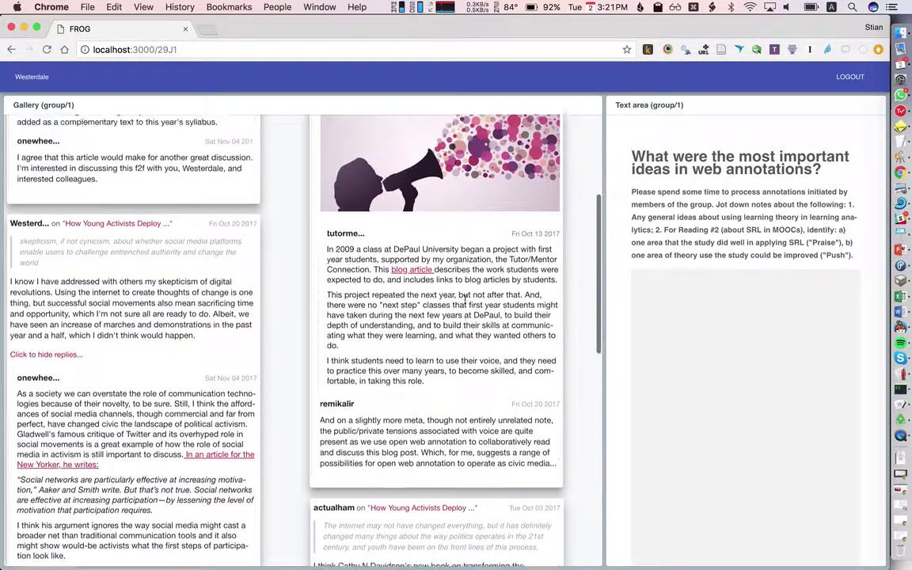
{"action": "scroll", "coordinate": [465, 300], "scroll_direction": "up", "scroll_amount": 3}
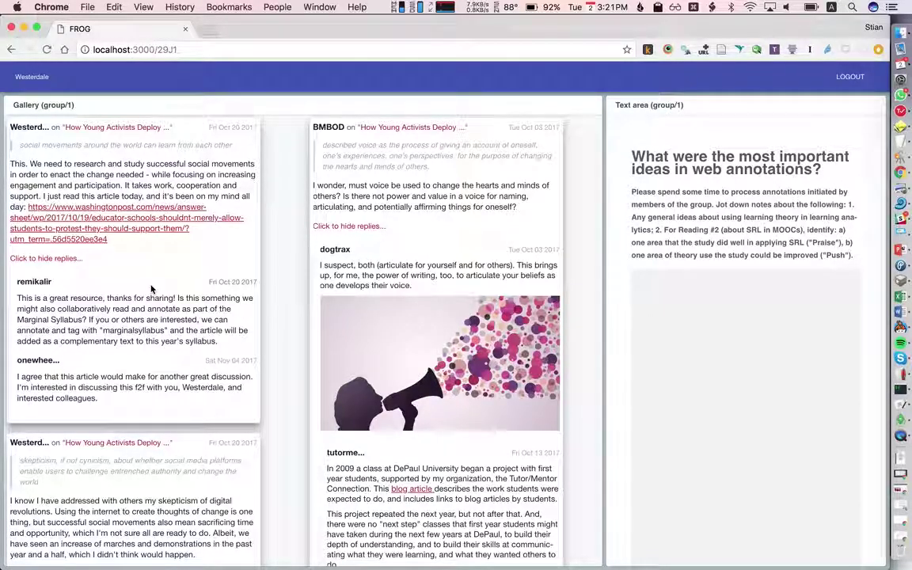
{"action": "left_click", "coordinate": [54, 261]}
{"action": "left_click", "coordinate": [54, 260]}
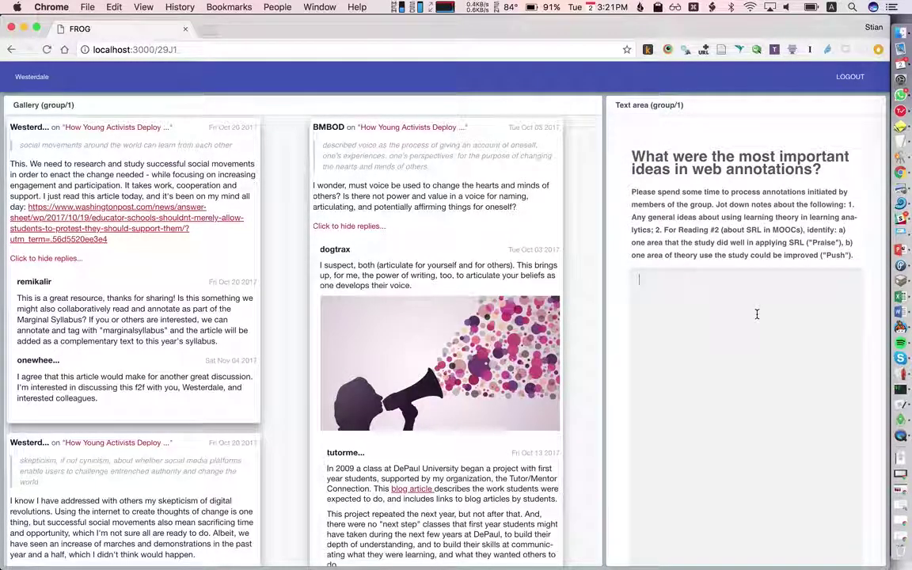
Start group 1's notes in the text area with "One thing I notice"
{"action": "type", "text": "Oh"}
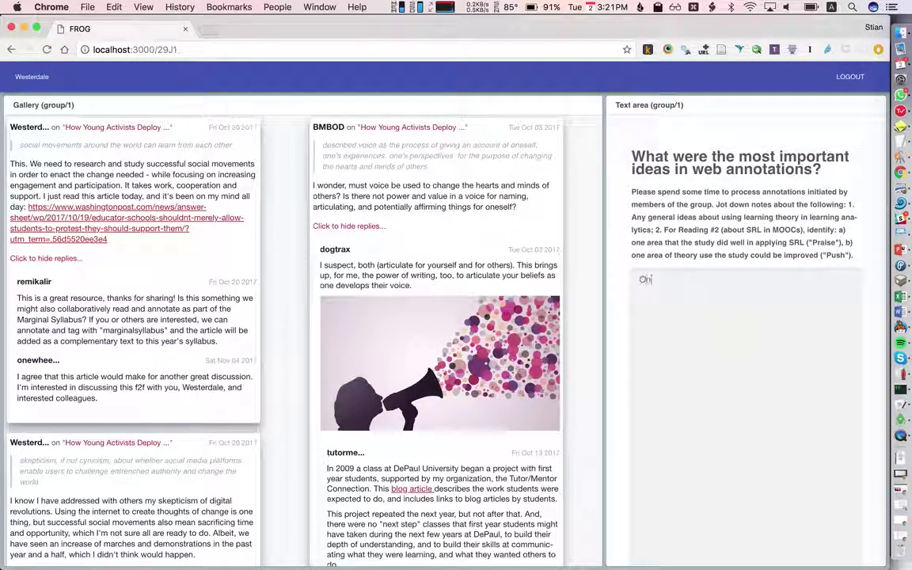
{"action": "type", "text": "e thing I notice"}
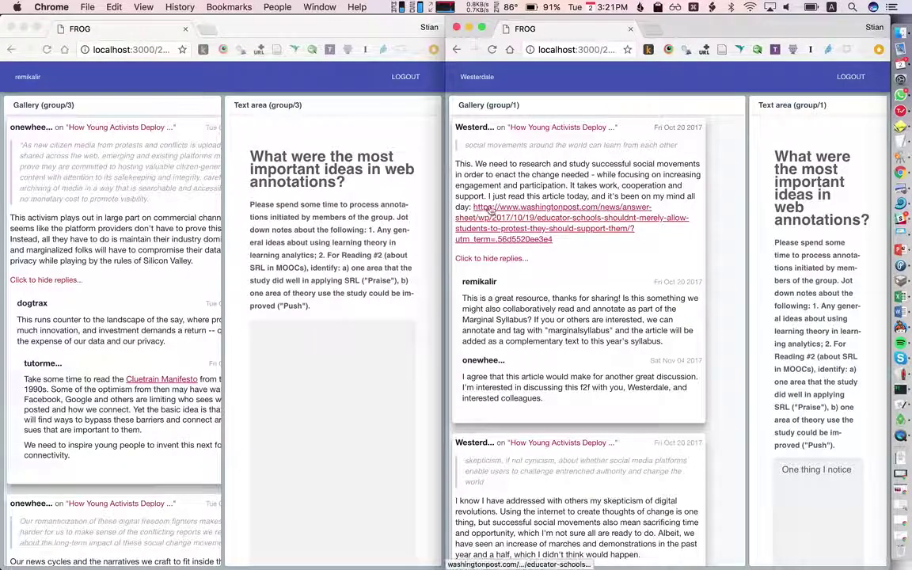
Show the teacher's session dashboard beside the group 1 student window and continue the group's note with "is that"
{"action": "key", "text": "super+grave"}
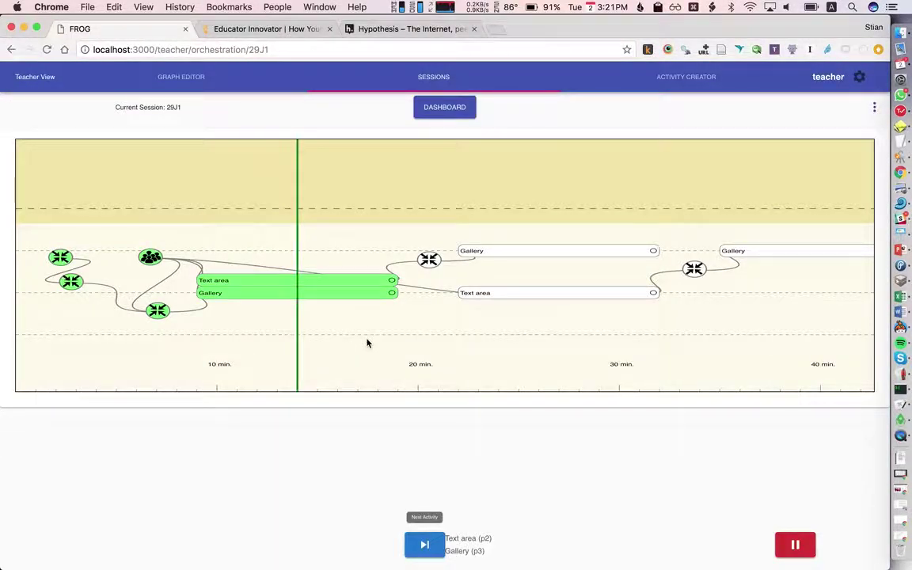
{"action": "key", "text": "ctrl+alt+Left"}
{"action": "left_click", "coordinate": [235, 115]}
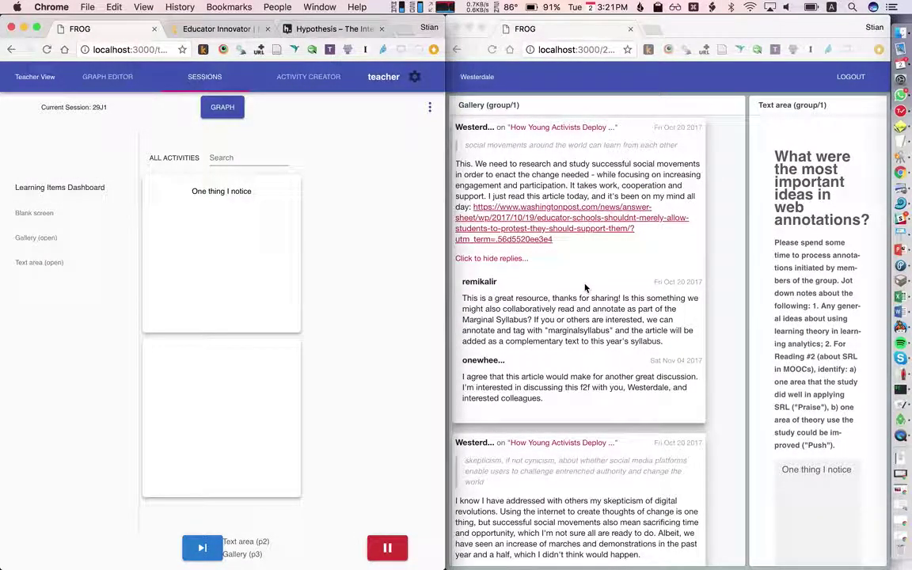
{"action": "left_click", "coordinate": [805, 494]}
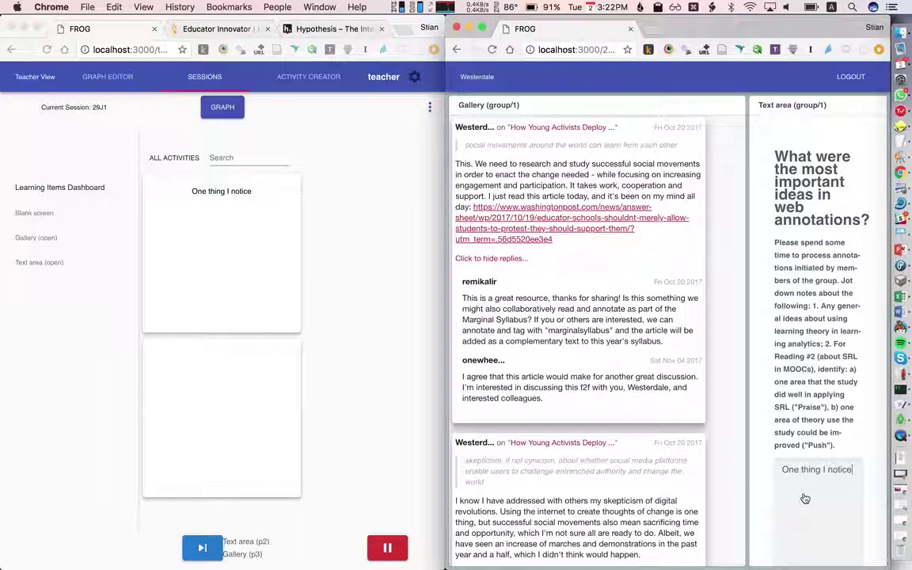
{"action": "type", "text": "is that"}
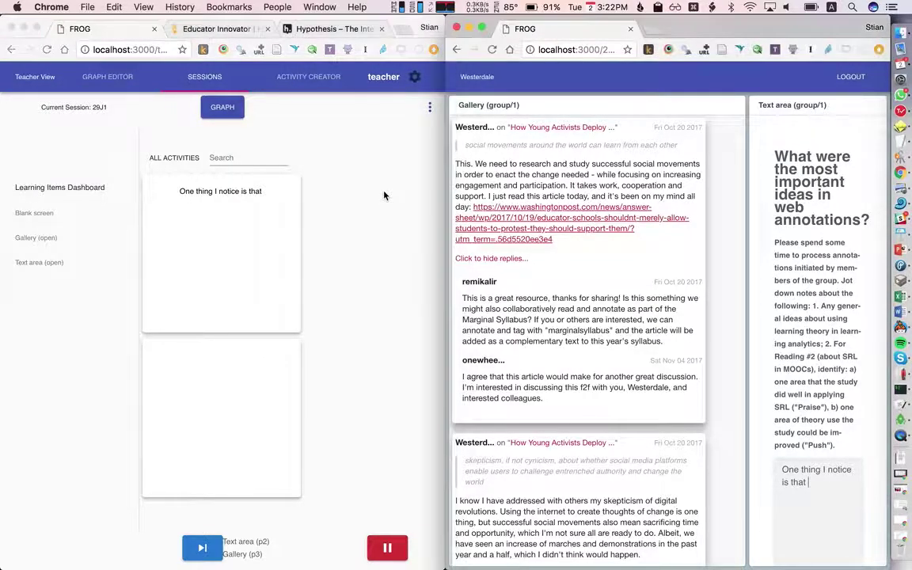
Switch to the group 3 student window and enter "An example" in its text area
{"action": "key", "text": "super+grave"}
{"action": "left_click", "coordinate": [346, 371]}
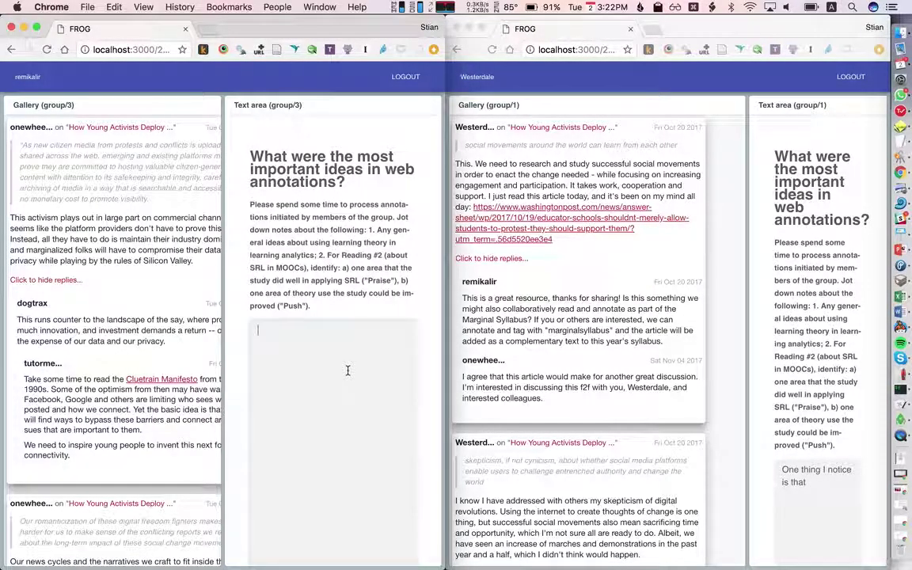
{"action": "type", "text": "An example"}
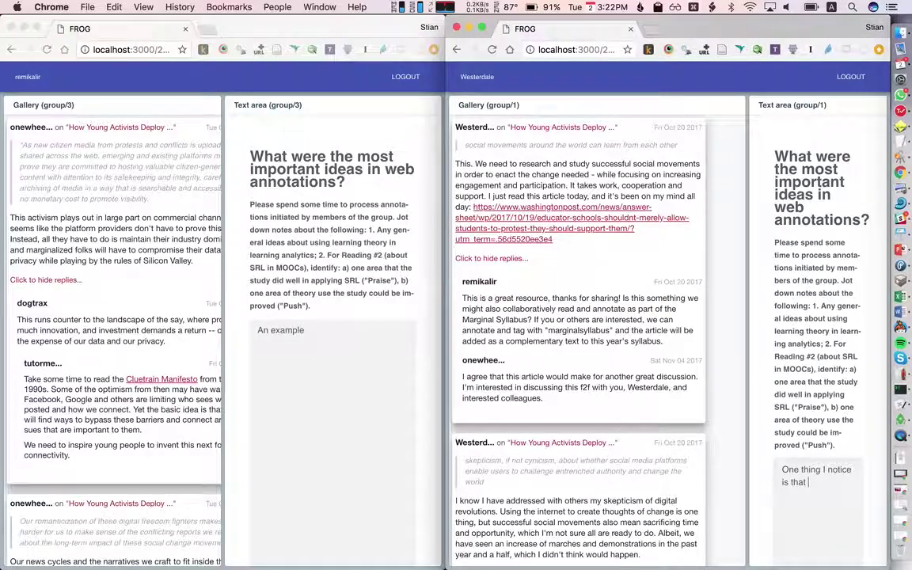
Inspect the details of the group 1 note in the teacher's Learning Items Dashboard with the window maximized, and close them
{"action": "key", "text": "super+grave"}
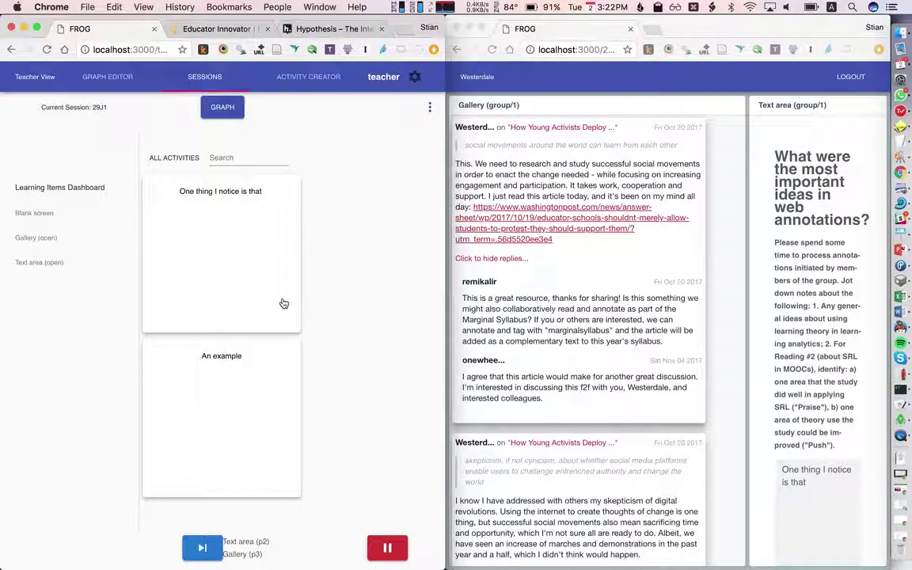
{"action": "left_click", "coordinate": [267, 279]}
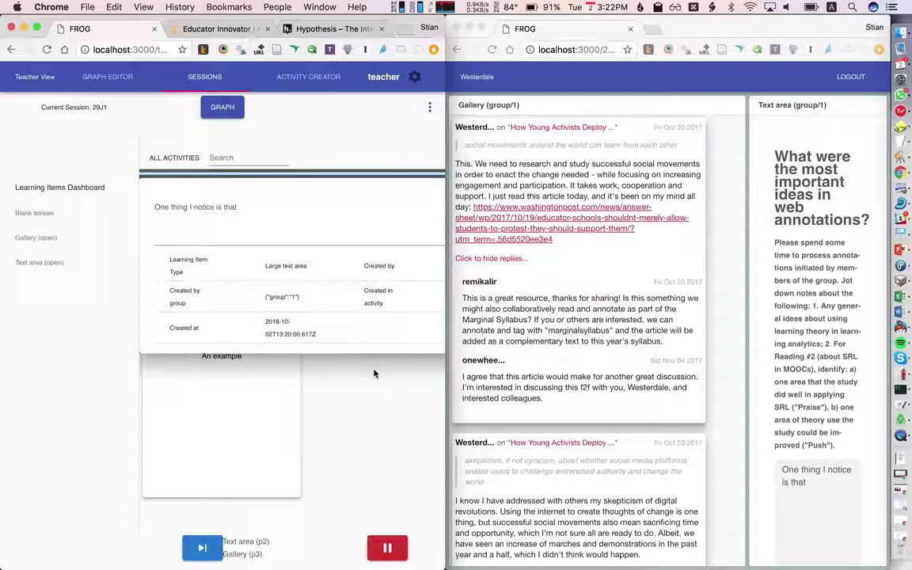
{"action": "key", "text": "super+alt+f"}
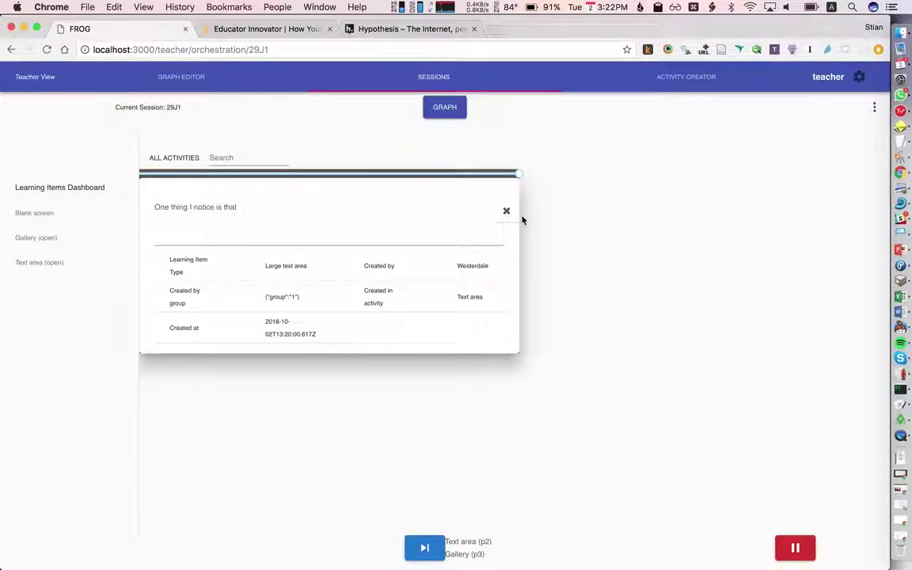
{"action": "mouse_move", "coordinate": [518, 175]}
{"action": "left_mouse_down"}
{"action": "mouse_move", "coordinate": [262, 159]}
{"action": "mouse_move", "coordinate": [189, 173]}
{"action": "mouse_move", "coordinate": [391, 173]}
{"action": "mouse_move", "coordinate": [505, 188]}
{"action": "mouse_move", "coordinate": [459, 174]}
{"action": "mouse_move", "coordinate": [527, 187]}
{"action": "left_mouse_up"}
{"action": "left_click", "coordinate": [506, 211]}
Return the teacher view to the session graph beside the student window and advance to the second Text area and Gallery activities
{"action": "left_click", "coordinate": [455, 117]}
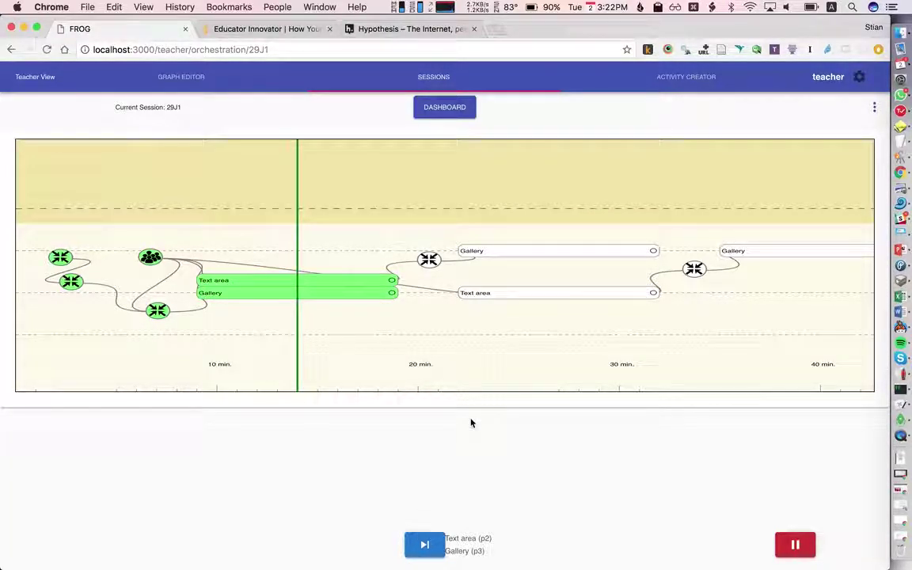
{"action": "key", "text": "super+alt+Left"}
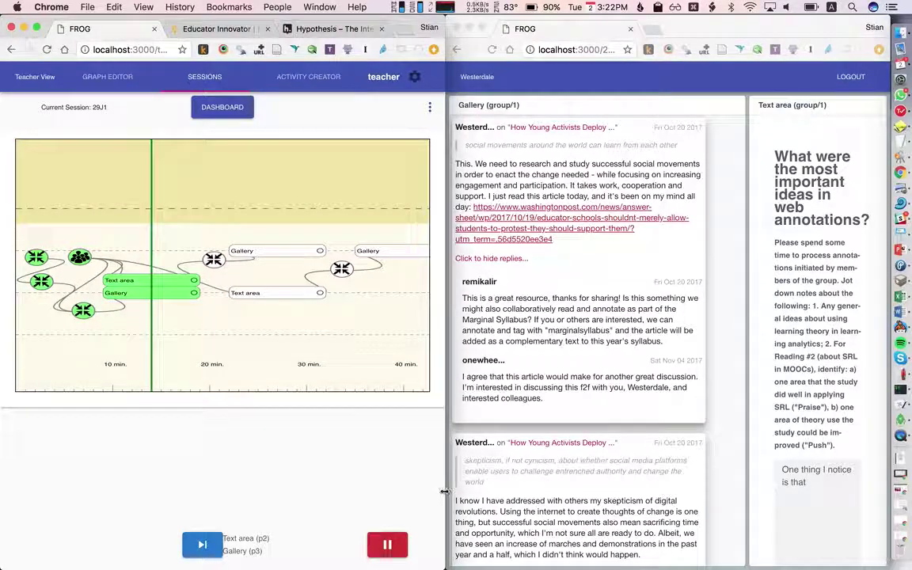
{"action": "left_click", "coordinate": [202, 546]}
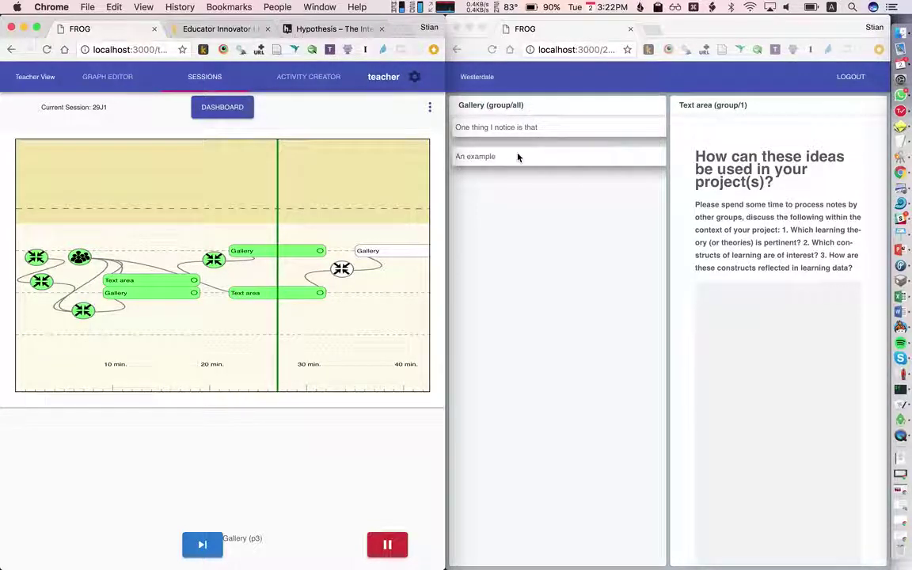
Enter "Another prompt" as group 1's project answer, and advance the session to the final Gallery with the teacher window maximized
{"action": "left_click", "coordinate": [752, 330]}
{"action": "type", "text": "Another prompt"}
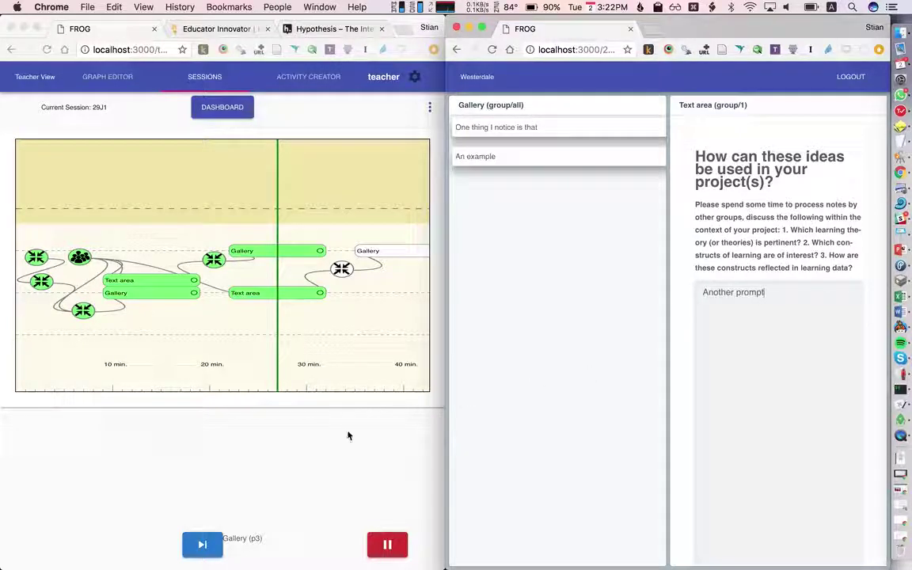
{"action": "left_click", "coordinate": [202, 543]}
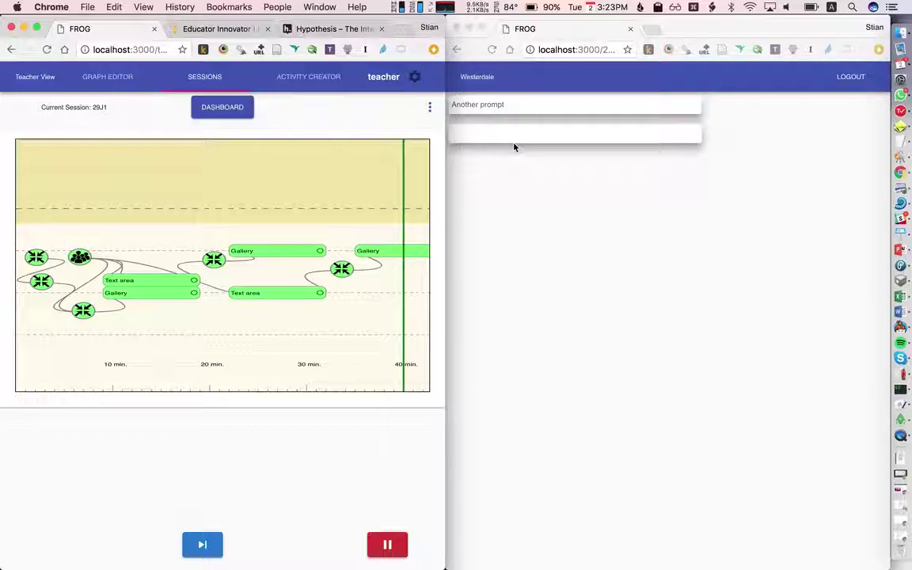
{"action": "key", "text": "super+alt+f"}
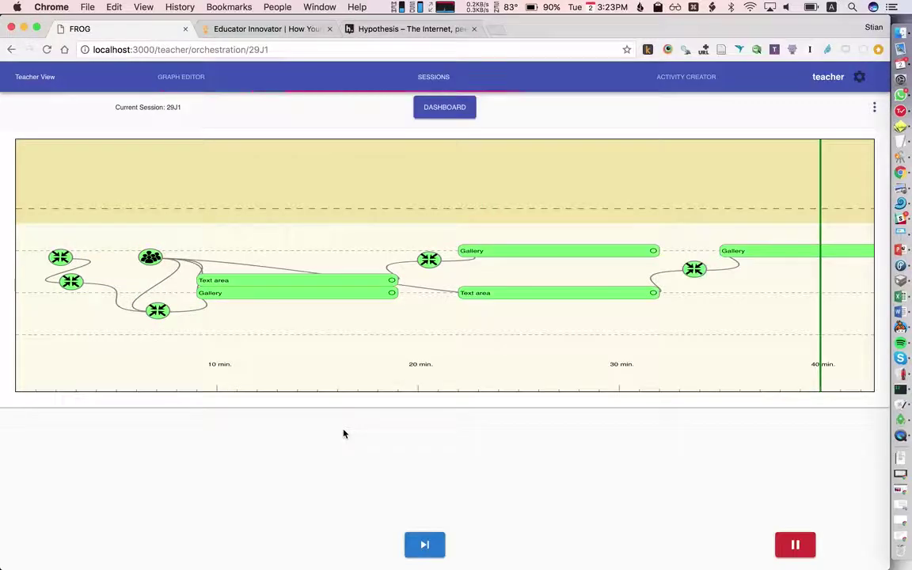